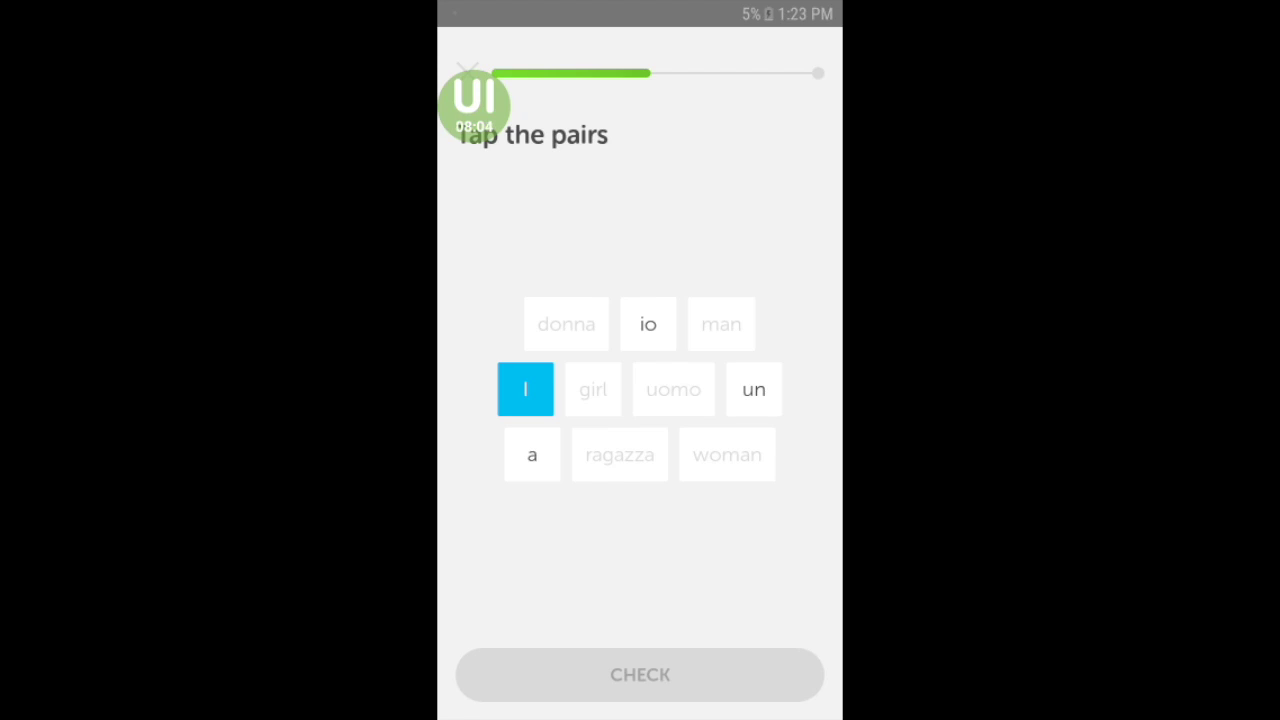
- Pair 'io' with 'I' and 'un' with 'a' to complete the exercise
{"action": "left_click", "coordinate": [648, 324]}
{"action": "left_click", "coordinate": [532, 455]}
{"action": "left_click", "coordinate": [754, 389]}
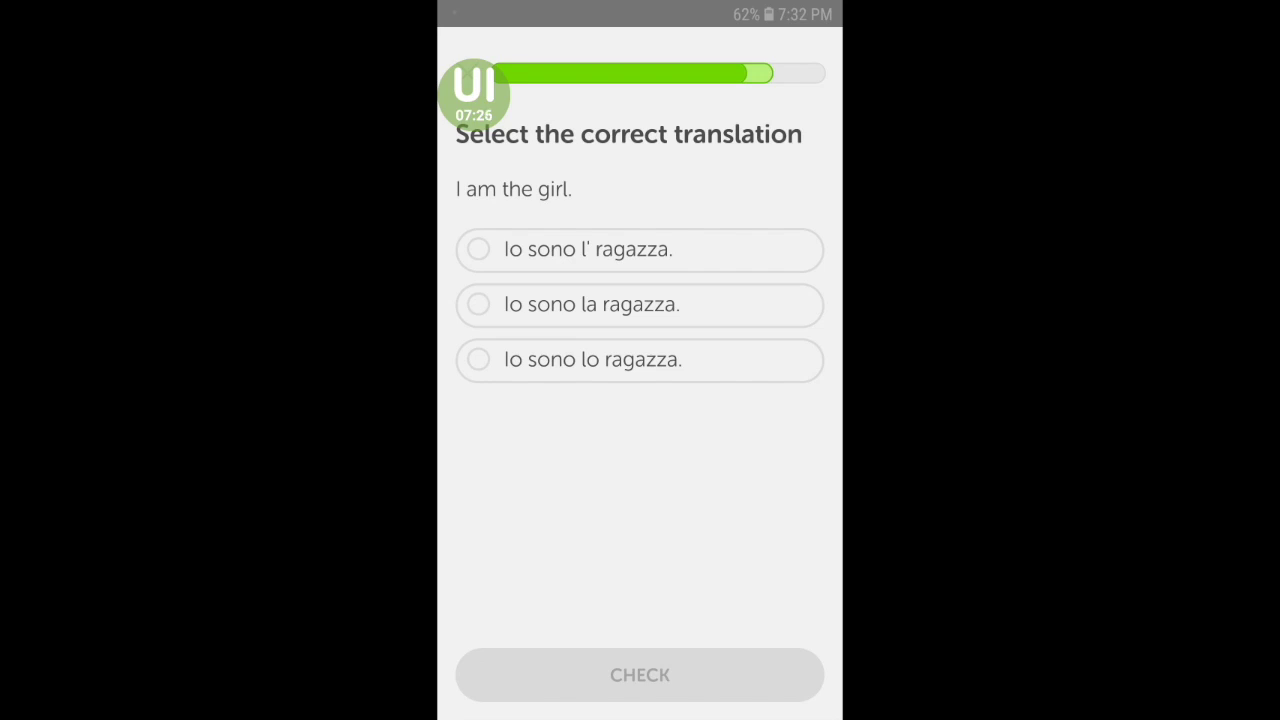
- Translate 'I am the girl.' as 'Io sono la ragazza.' and check it
{"action": "left_click", "coordinate": [739, 306]}
{"action": "left_click", "coordinate": [640, 675]}
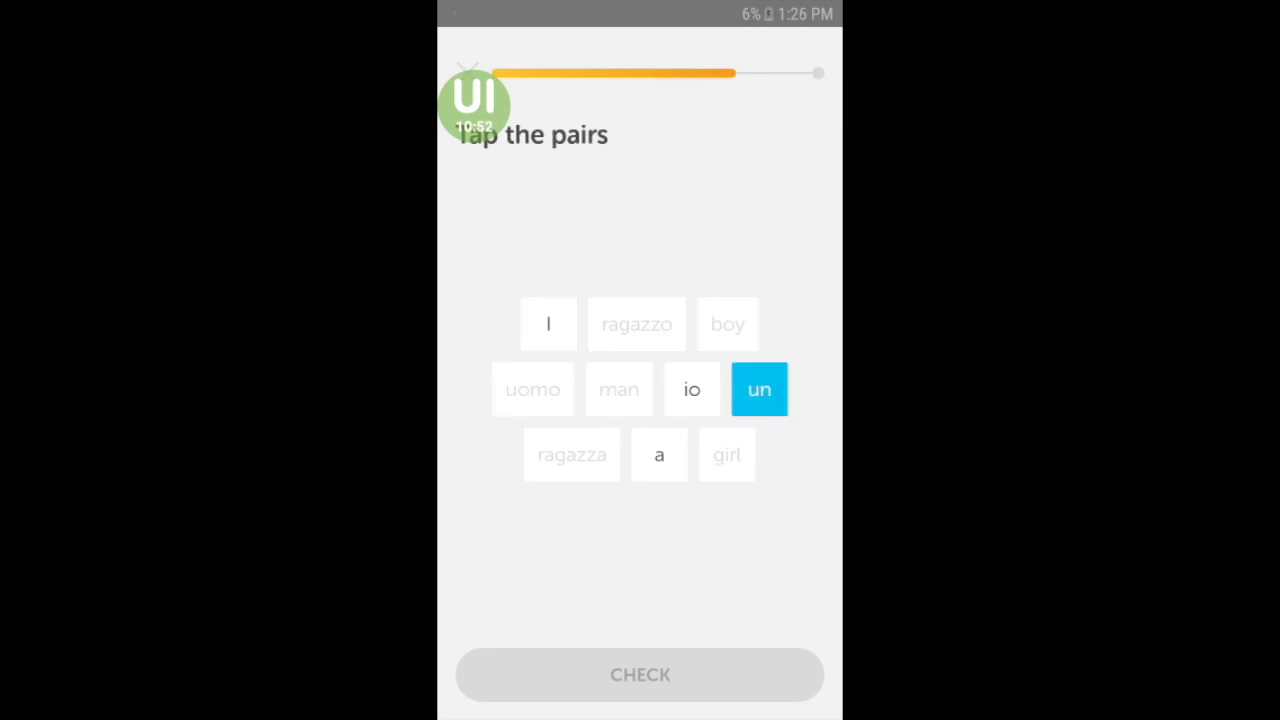
- Match 'a' with 'un' and 'io' with 'I' in the next pairs exercise
{"action": "left_click", "coordinate": [659, 455]}
{"action": "left_click", "coordinate": [692, 389]}
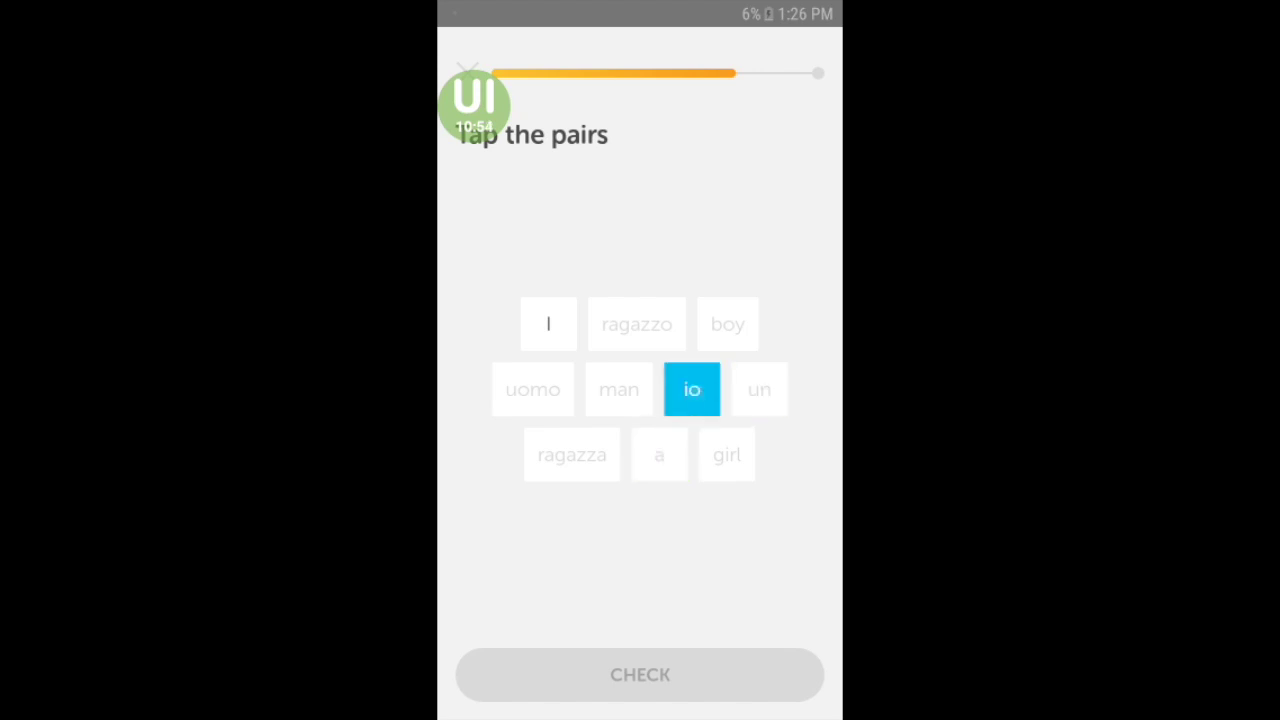
{"action": "left_click", "coordinate": [540, 330]}
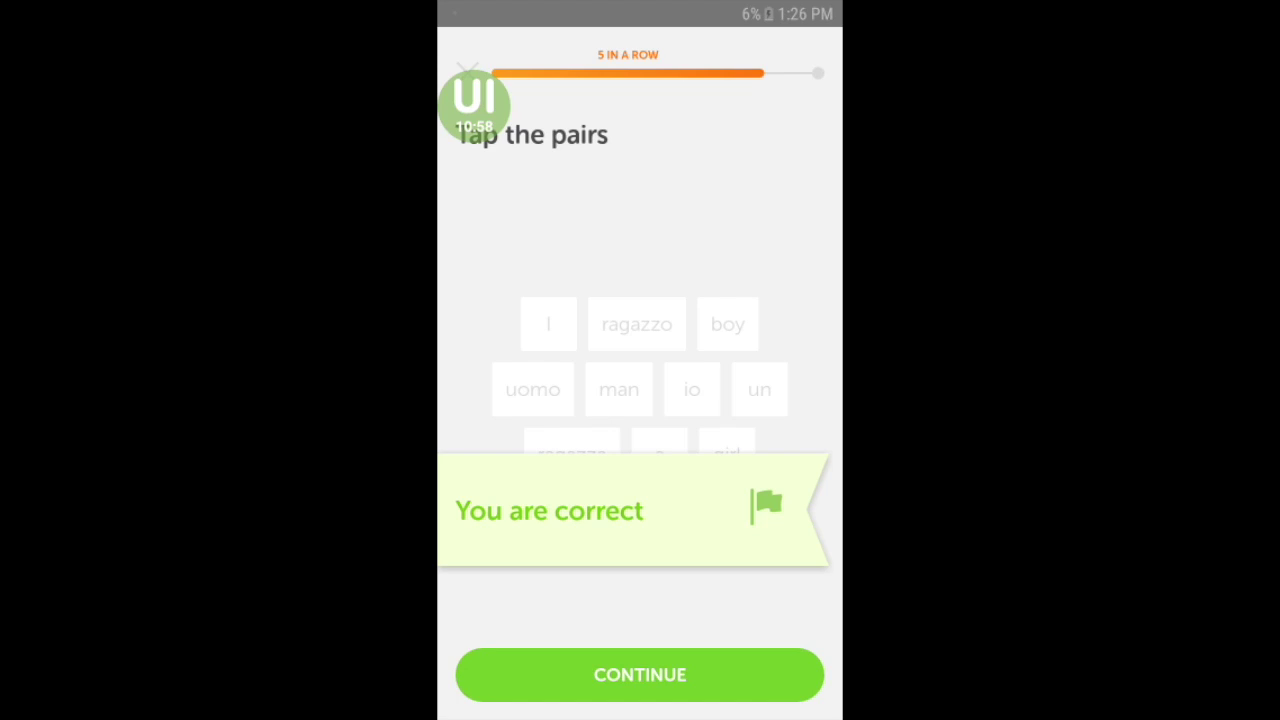
{"action": "left_click", "coordinate": [548, 332]}
{"action": "left_click", "coordinate": [749, 238]}
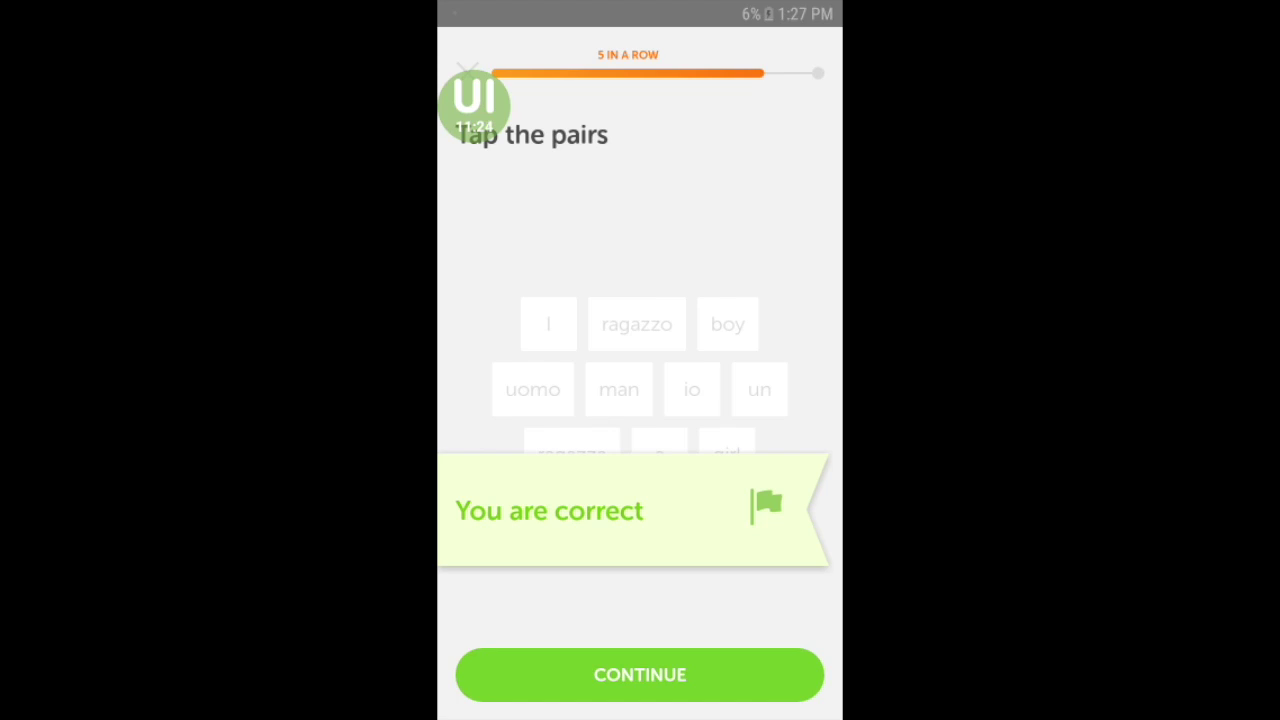